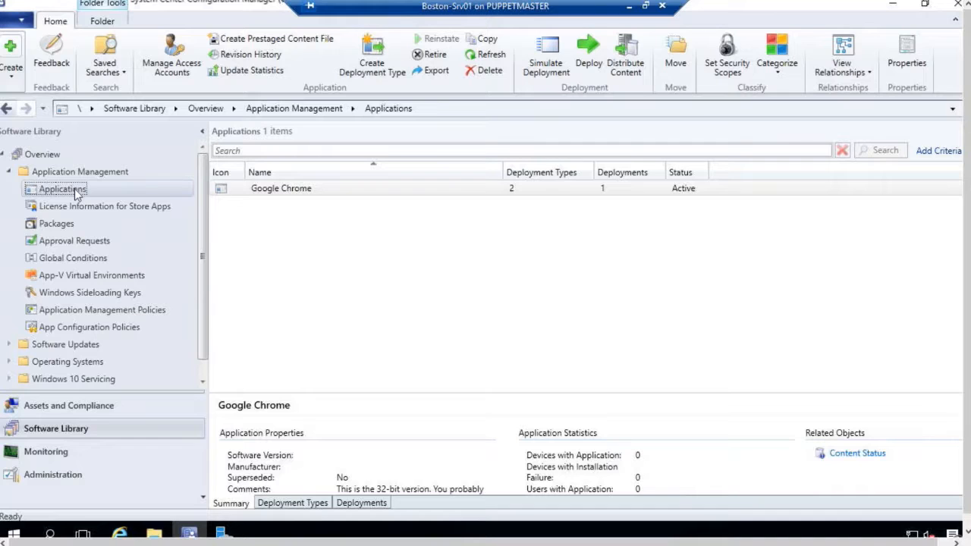
Start creating a new application and look over the installer types available for automatic detection.
right_click(96, 187)
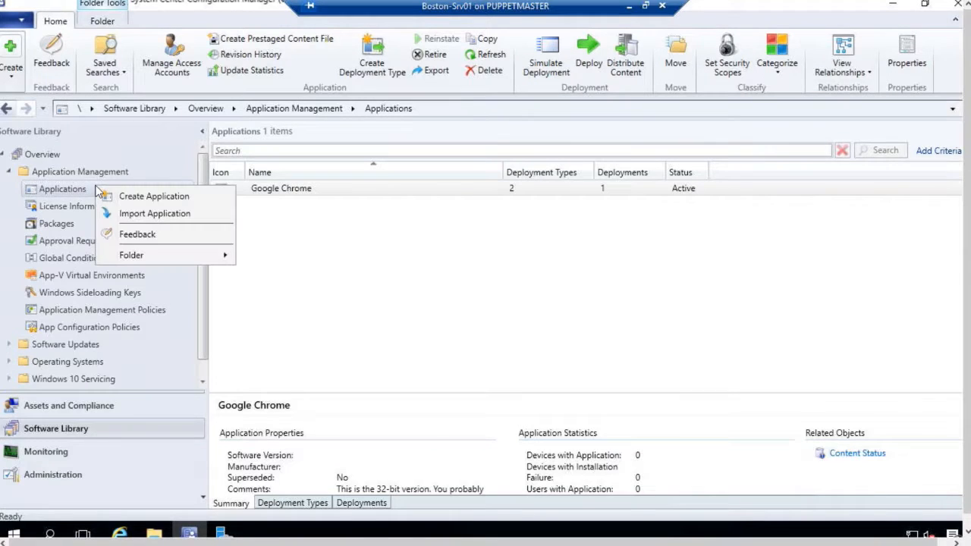
click(125, 195)
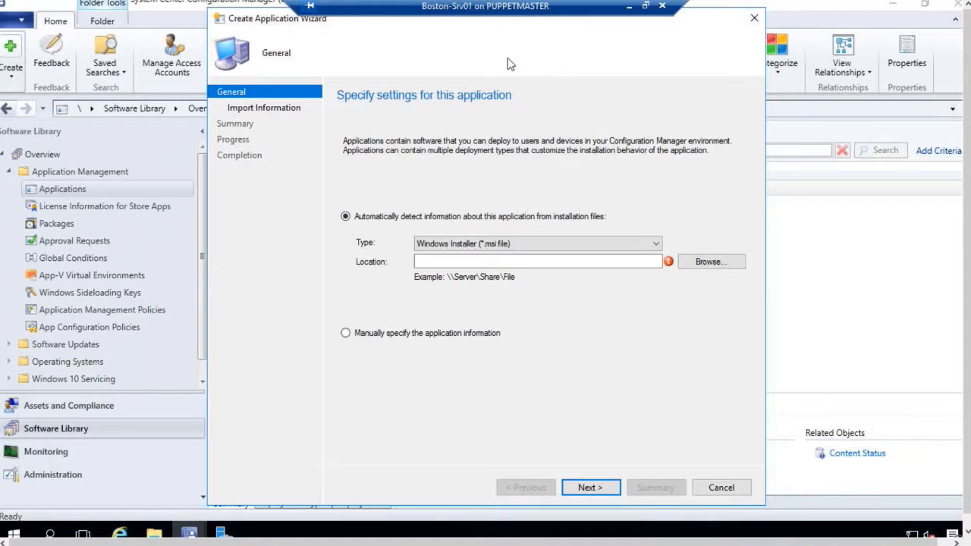
click(656, 244)
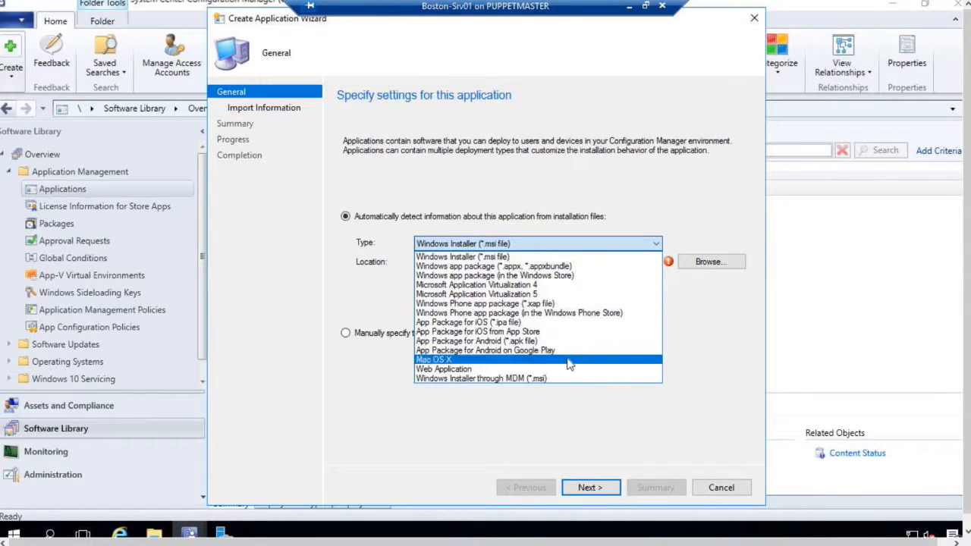
click(752, 346)
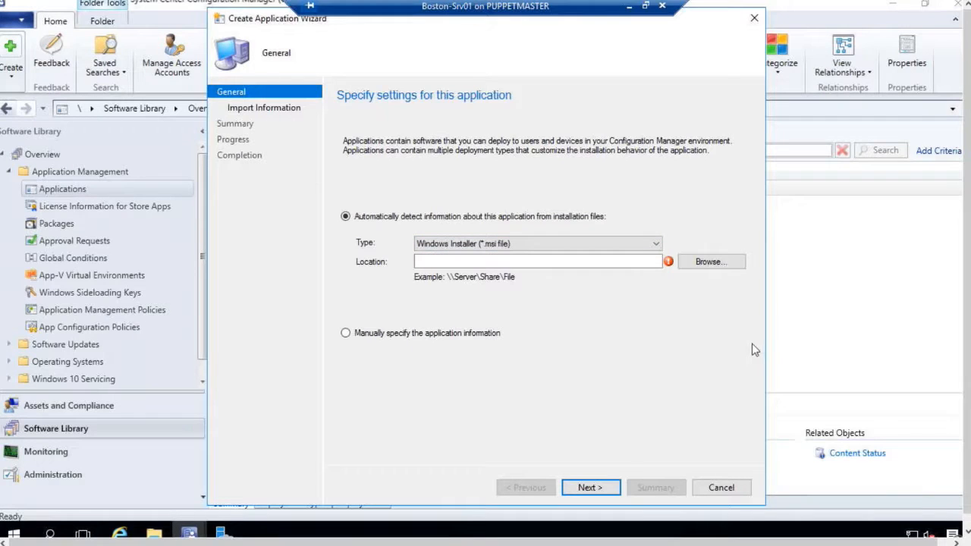
Enter \\boston-srv01 as the location of the Windows Installer file.
click(567, 258)
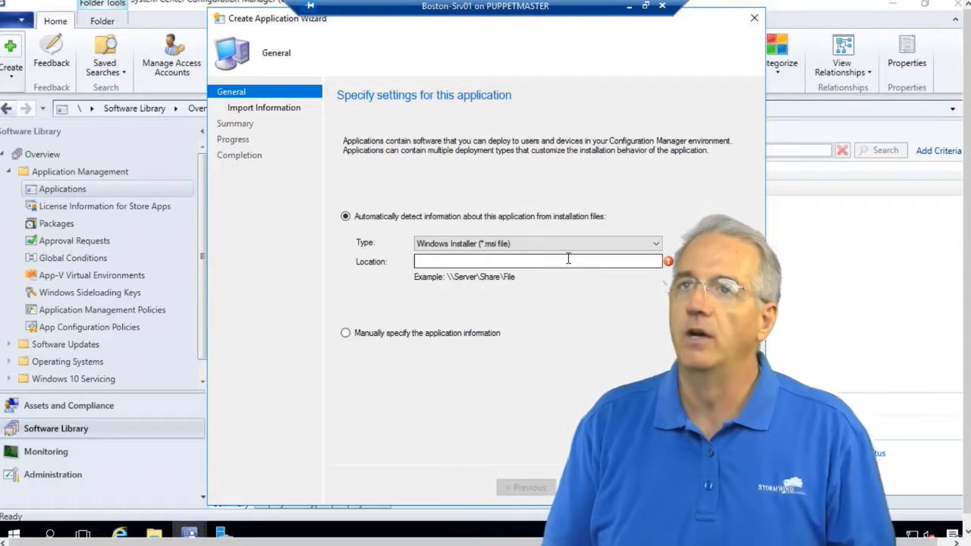
click(515, 243)
click(524, 257)
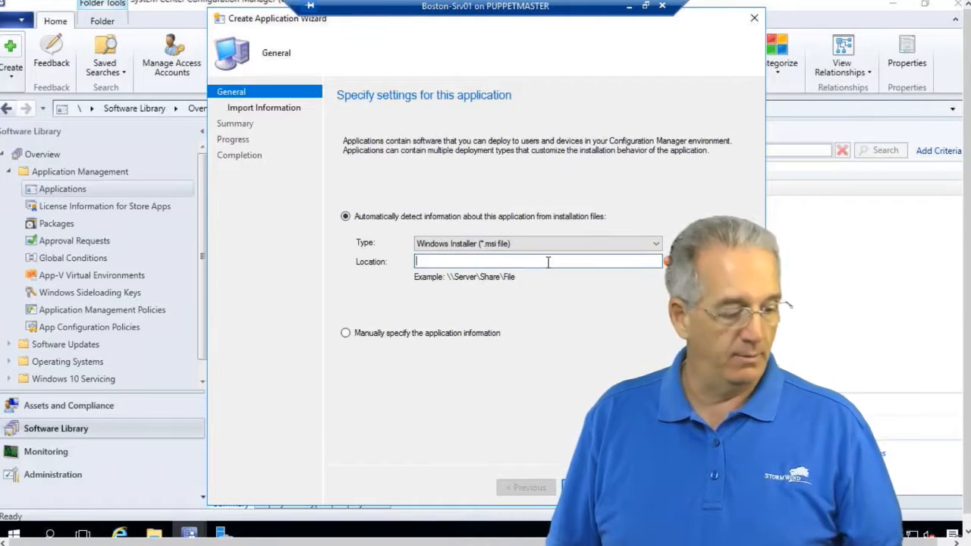
text(\\boston-srv01)
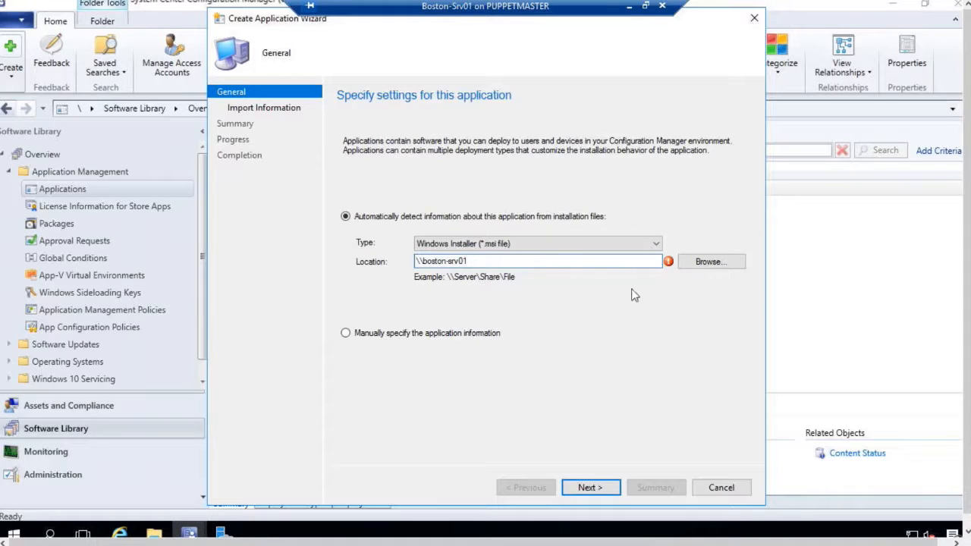
Browse to the Appstodeploy share on \\boston-srv01 and choose GoogleChromeStandaloneEnterprise64 as the application's installer file.
click(698, 263)
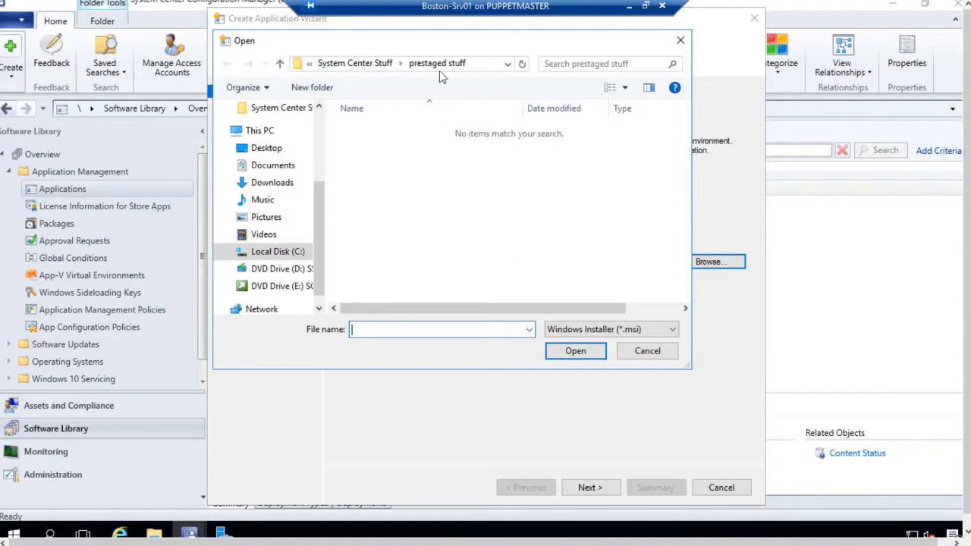
click(491, 65)
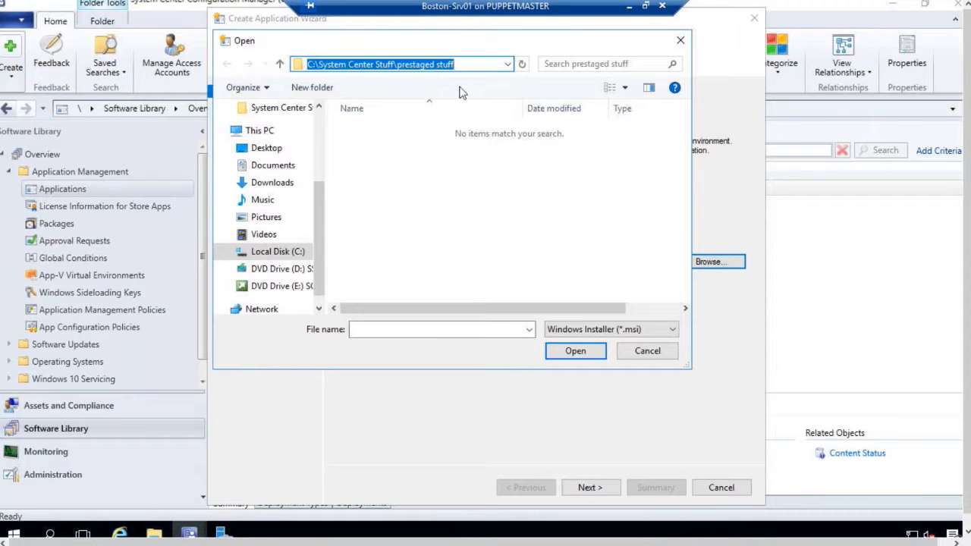
text(\boston)
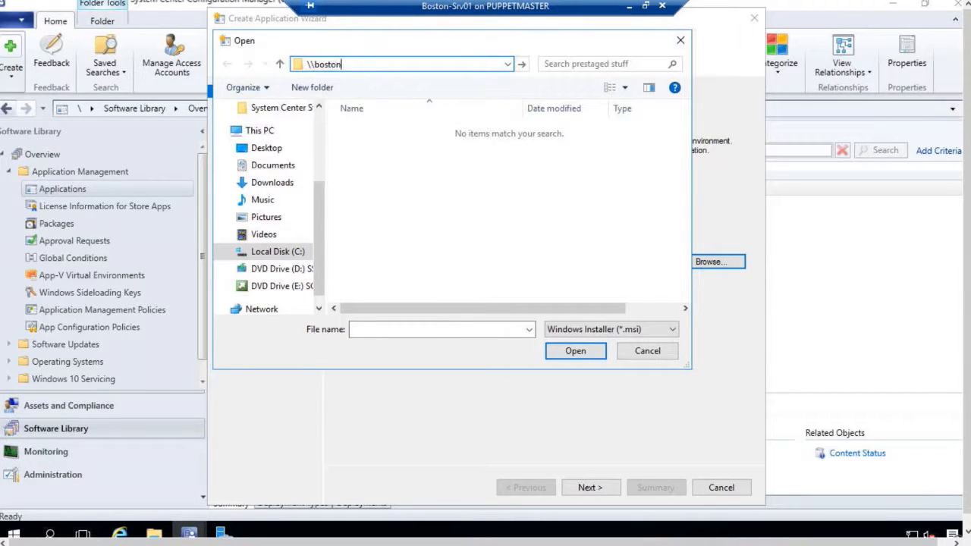
text(-srv01)
key(Return)
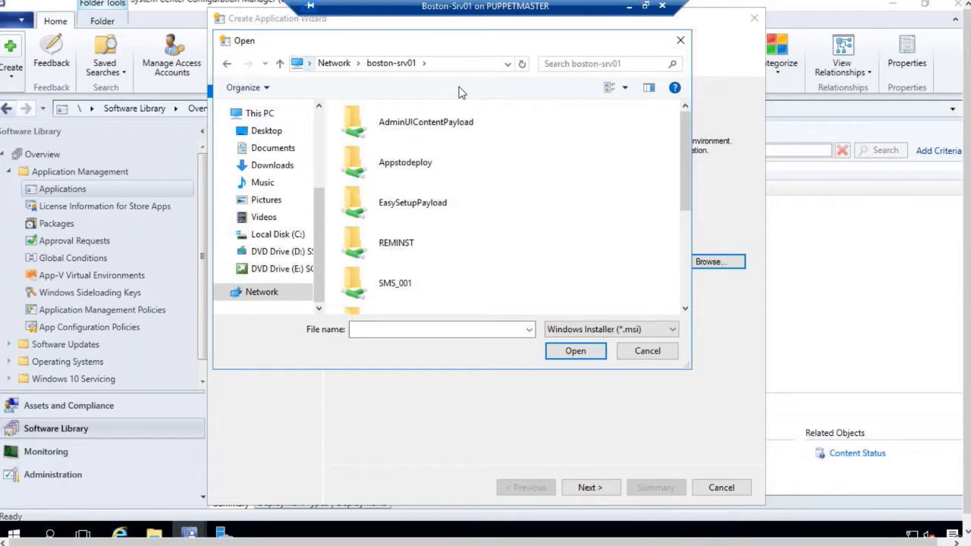
scroll(467, 216, down, 5)
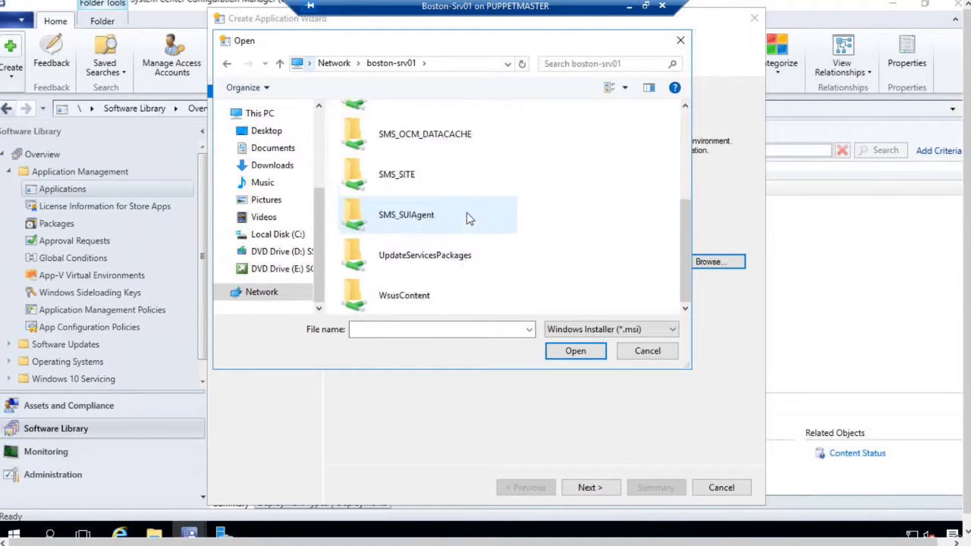
scroll(466, 213, up, 5)
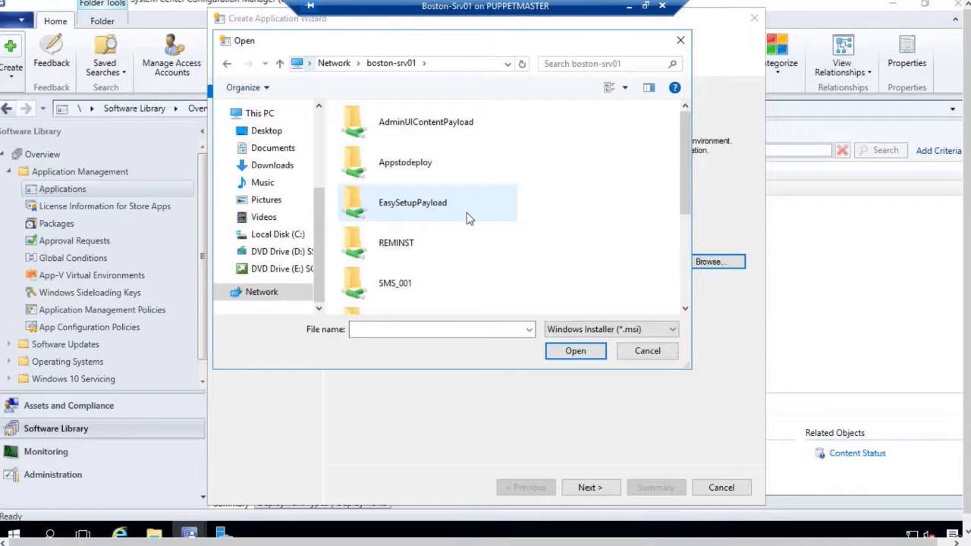
double_click(426, 167)
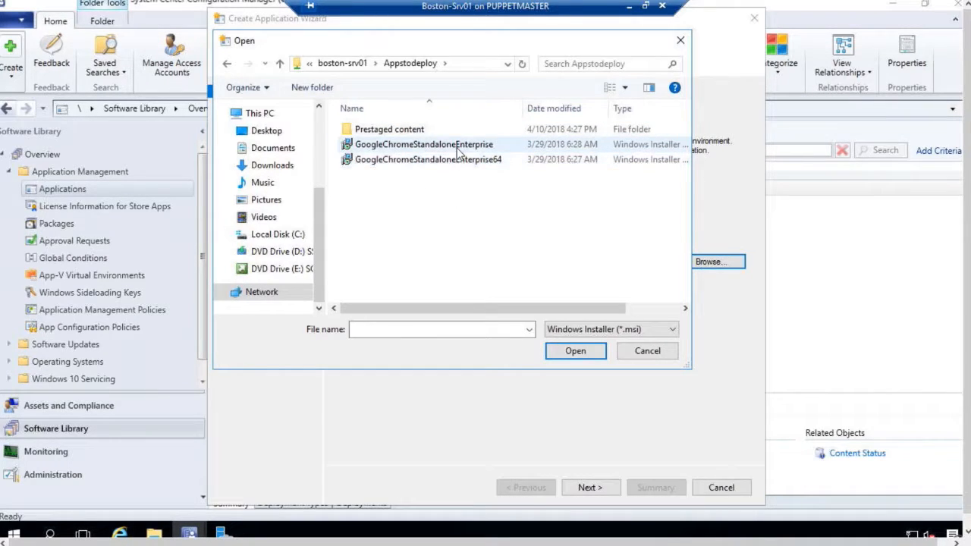
double_click(457, 160)
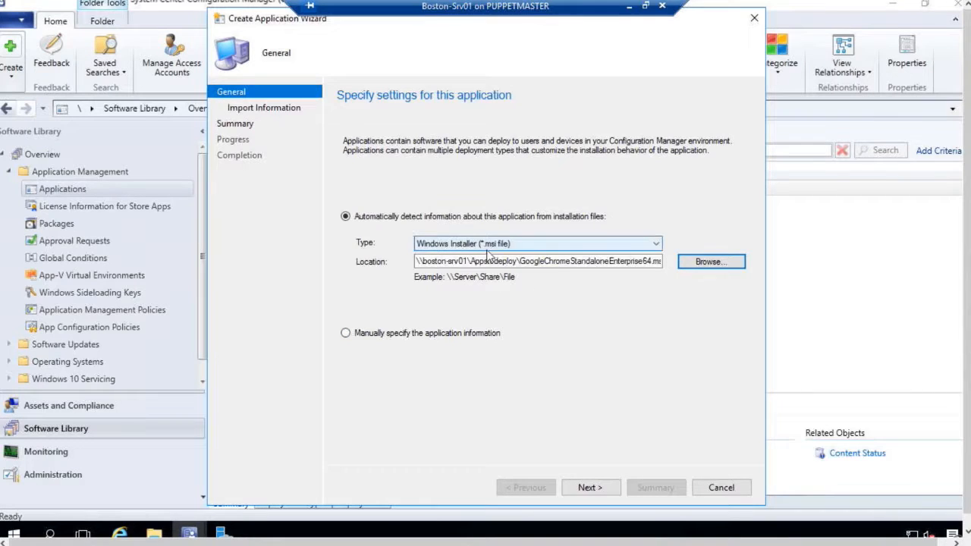
Import the installer's information and add an administrator comment noting that a colleague's team wants firefox.
click(578, 489)
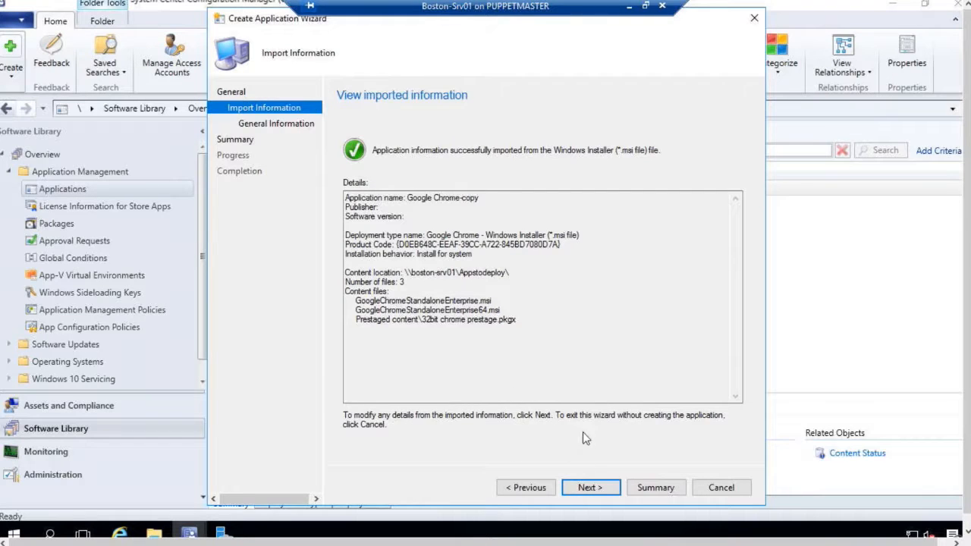
click(583, 489)
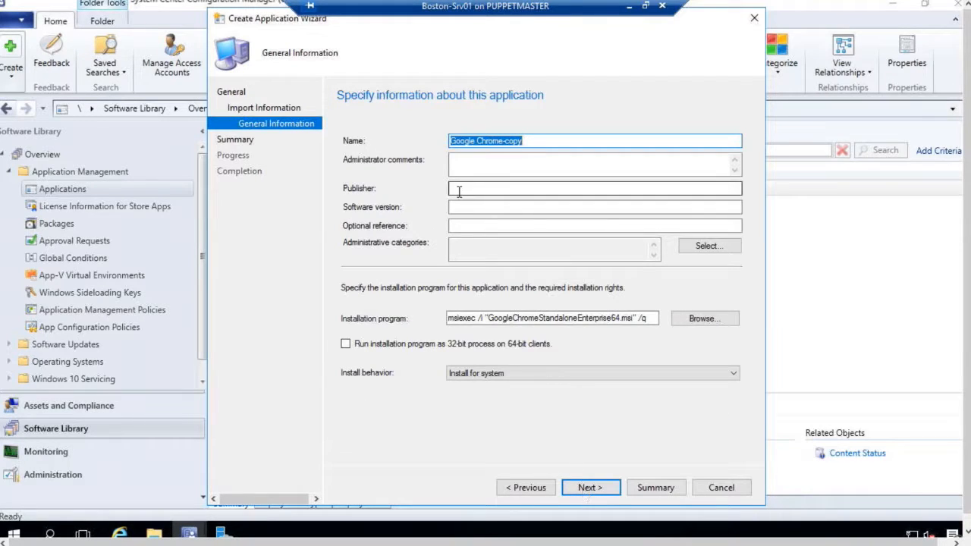
click(525, 166)
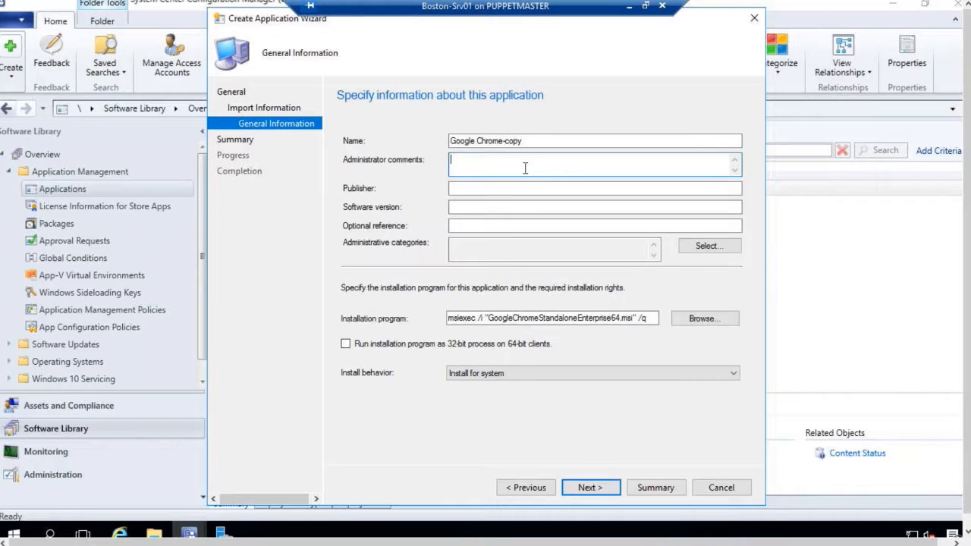
text(Remm)
key(BackSpace)
text(ember Bob's team wants firefox)
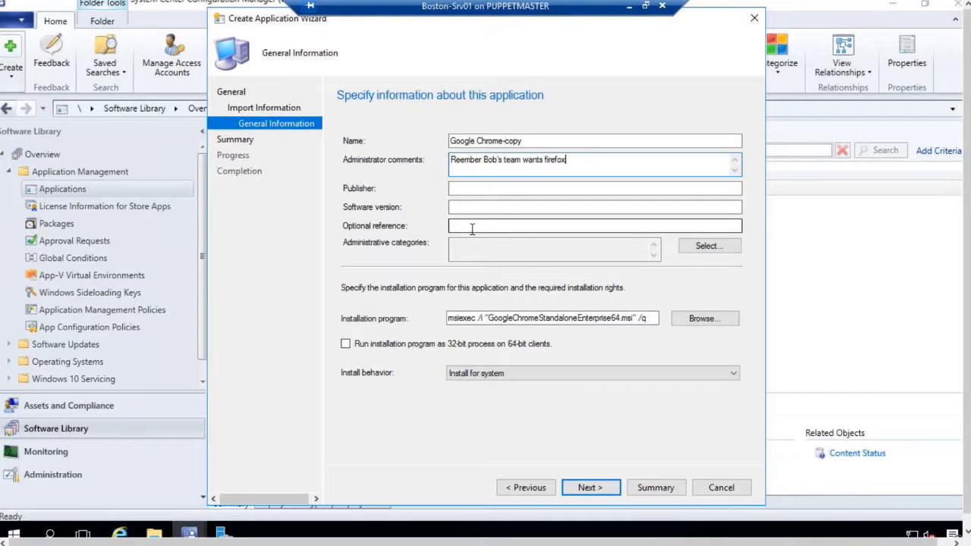
Create the administrative categories Browsers and Office for the application.
click(718, 248)
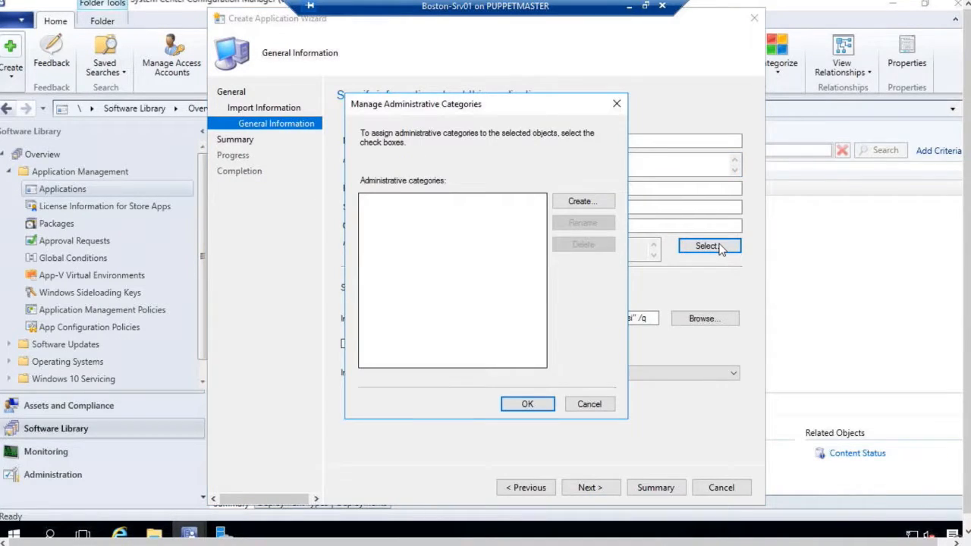
click(596, 202)
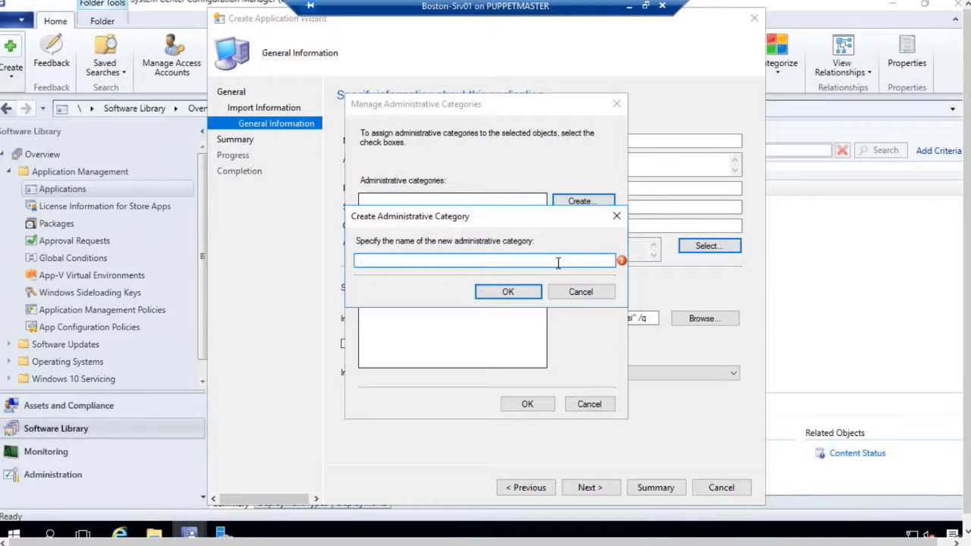
text(Browsers)
click(515, 292)
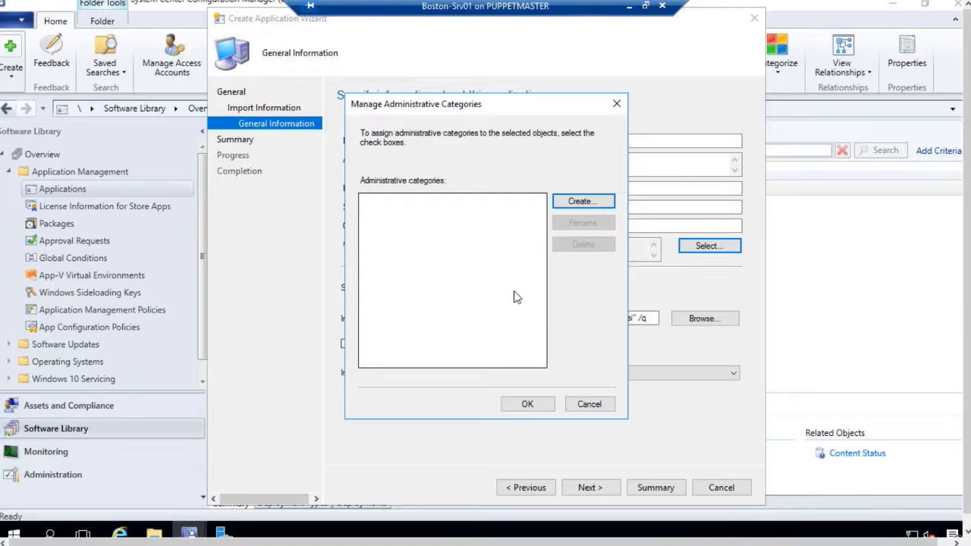
click(574, 202)
text(Office)
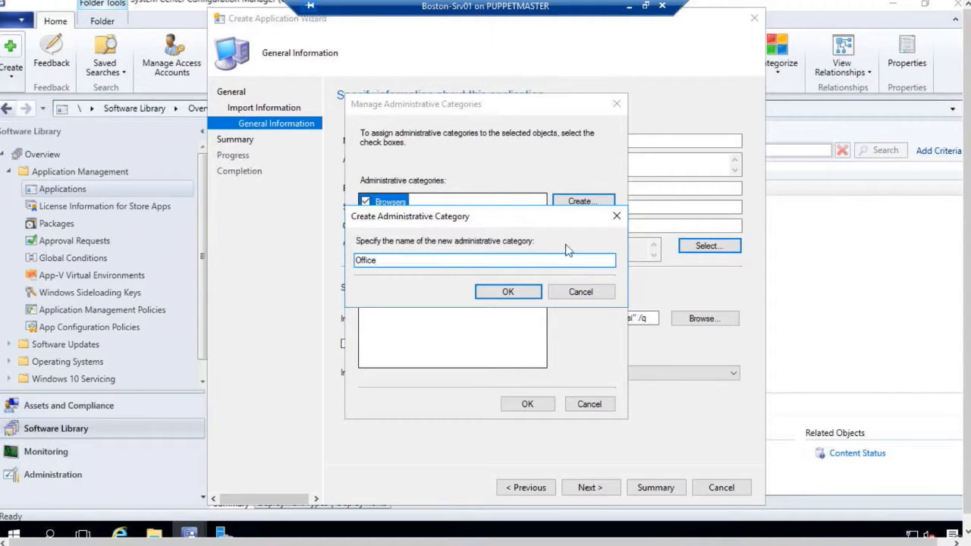
click(525, 293)
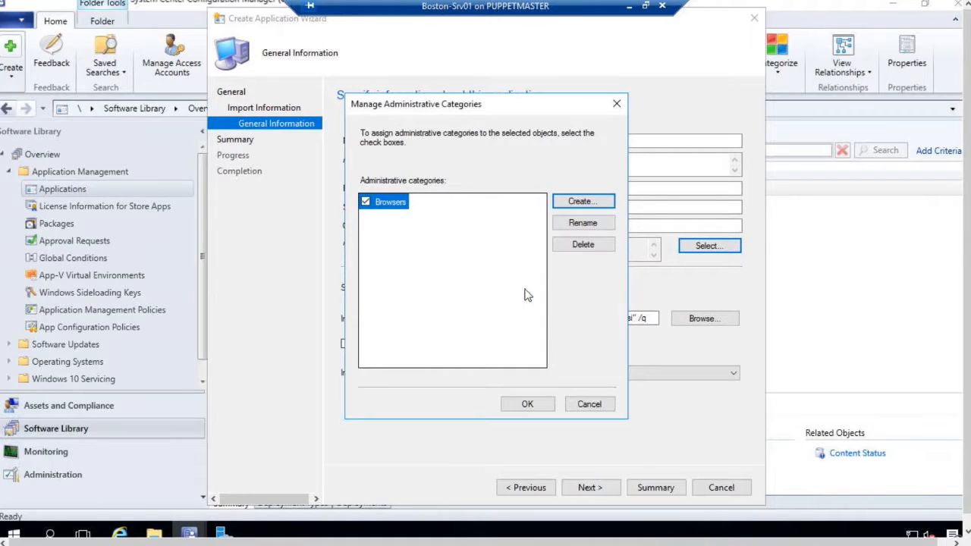
Create another administrative category named Engineering Tools.
click(581, 202)
text(Appli)
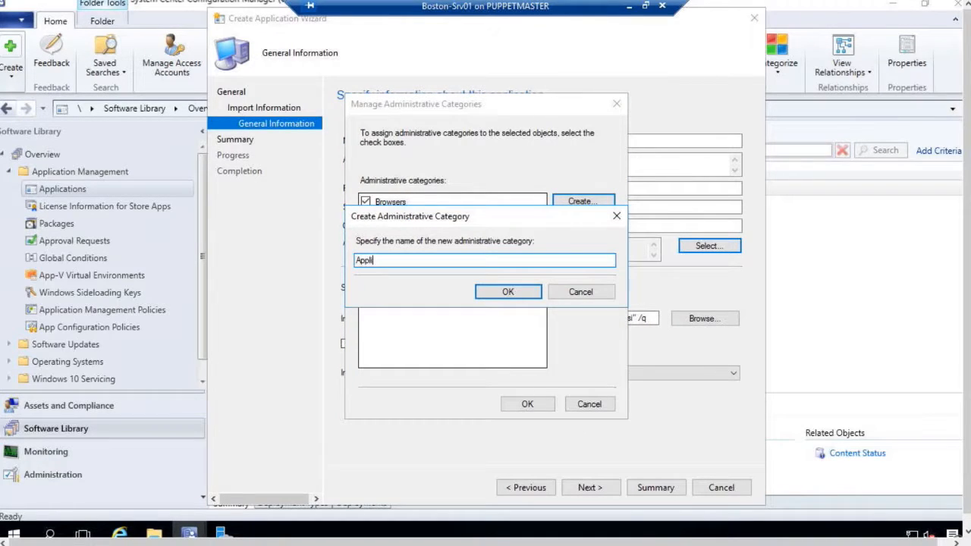
key(BackSpace)
key(BackSpace)
key(BackSpace)
key(BackSpace)
key(BackSpace)
key(BackSpace)
key(BackSpace)
key(BackSpace)
key(BackSpace)
text(Engineering Tools)
click(502, 294)
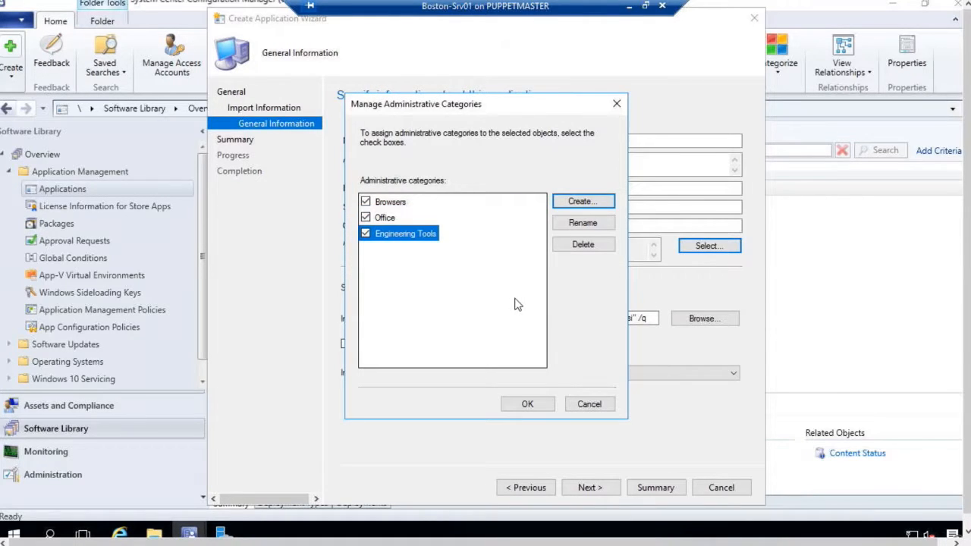
Unassign Office and Engineering Tools from the application and create and assign the category Baseline Apps.
click(366, 218)
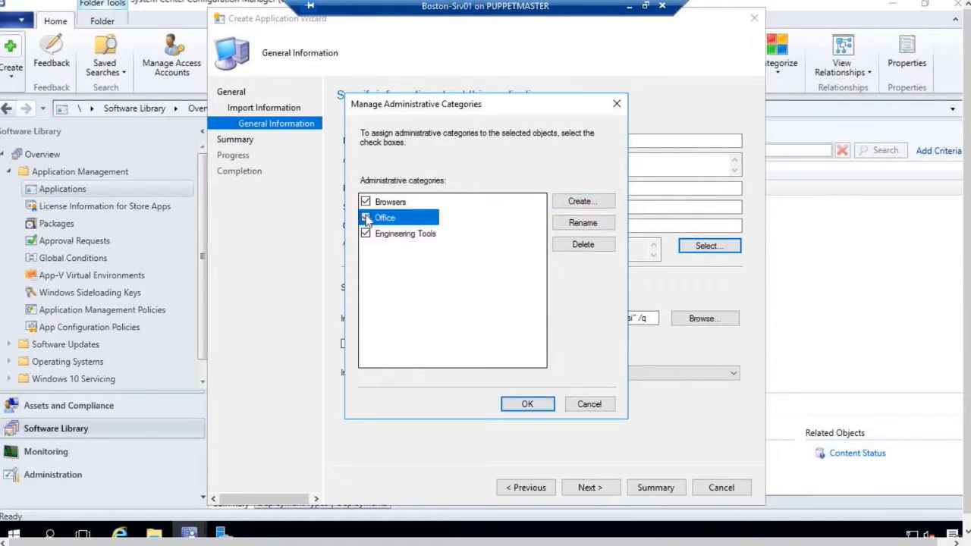
click(365, 233)
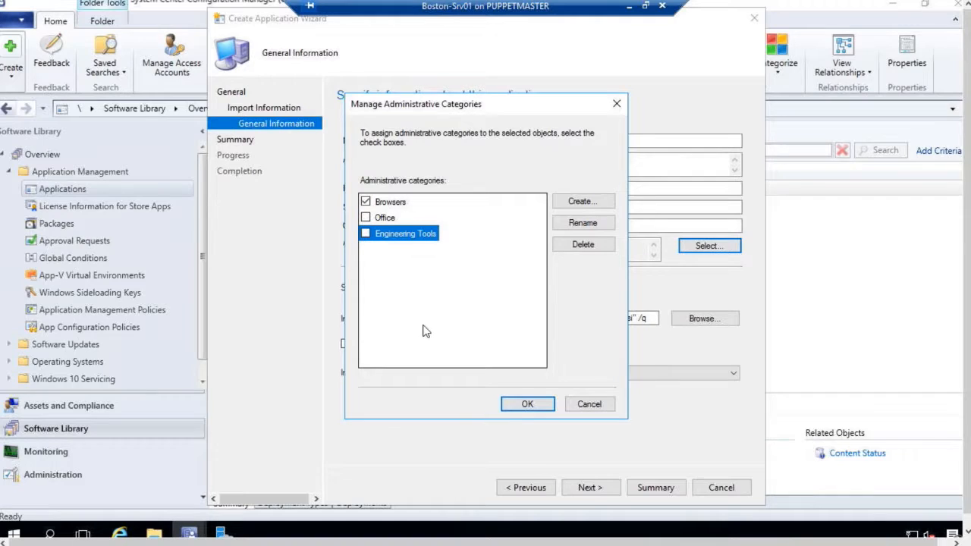
click(595, 202)
text(Ba)
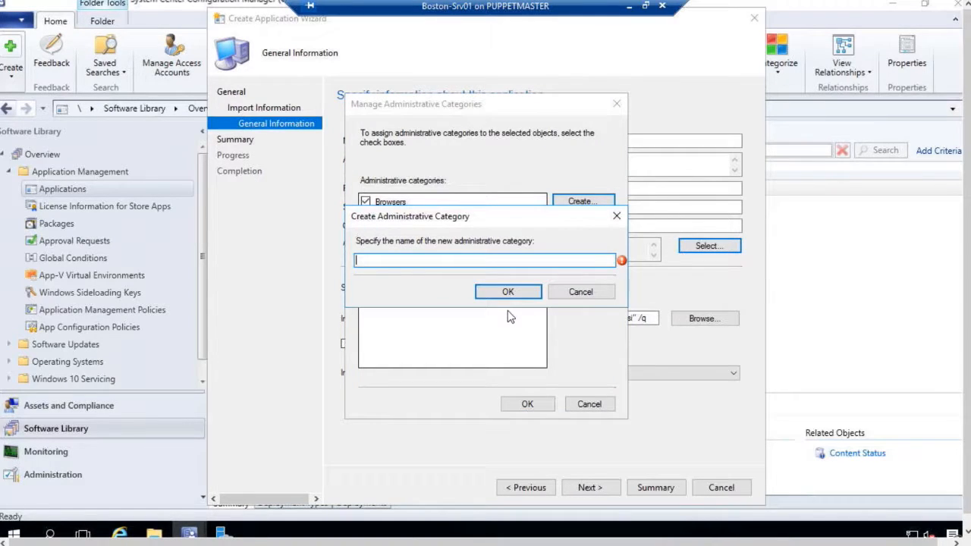
text(seline Apps)
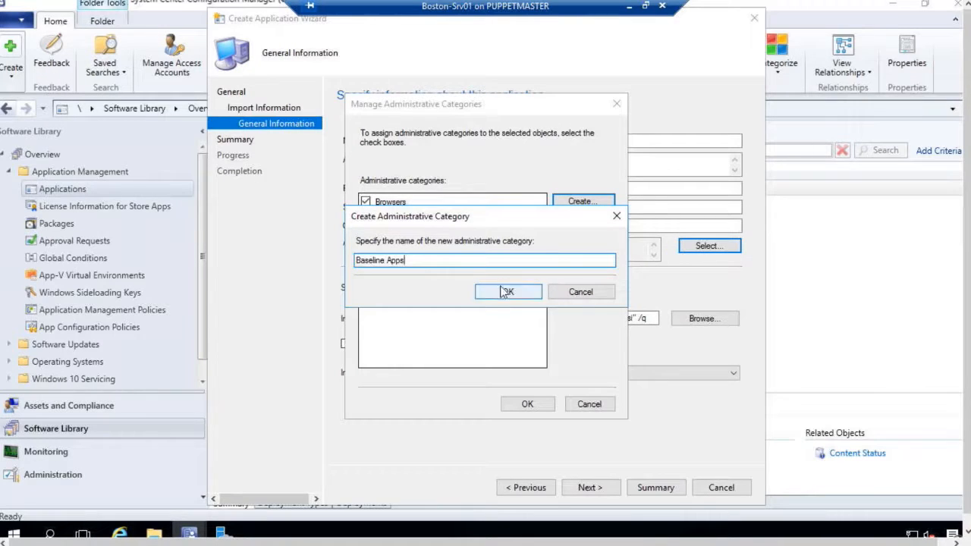
click(505, 291)
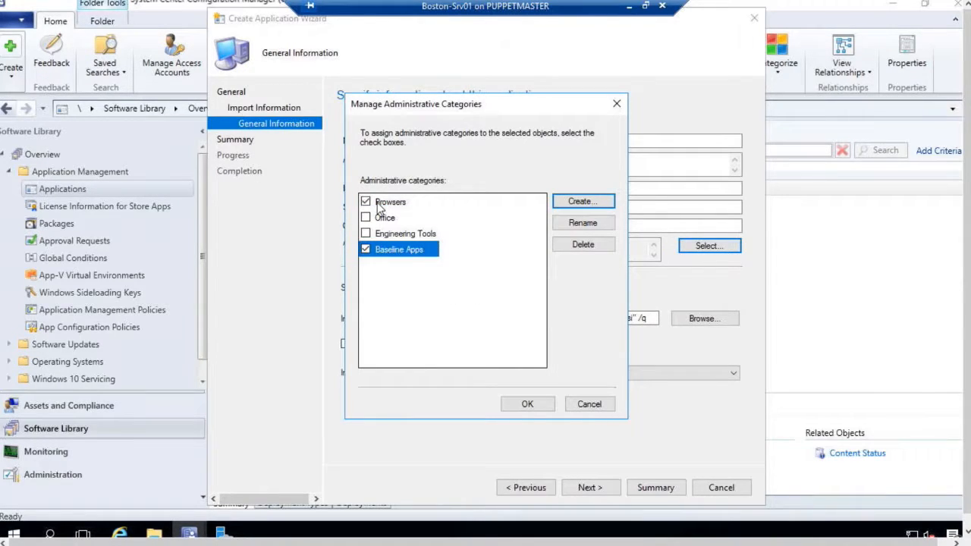
click(533, 406)
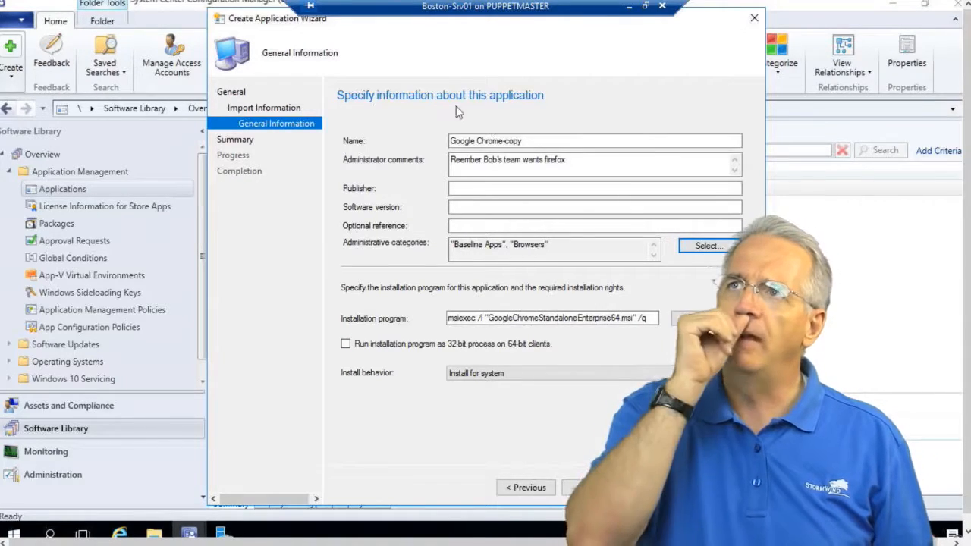
Look over the install behavior options, leave Install for system selected, and create the application with these settings.
drag(413, 31, 233, 23)
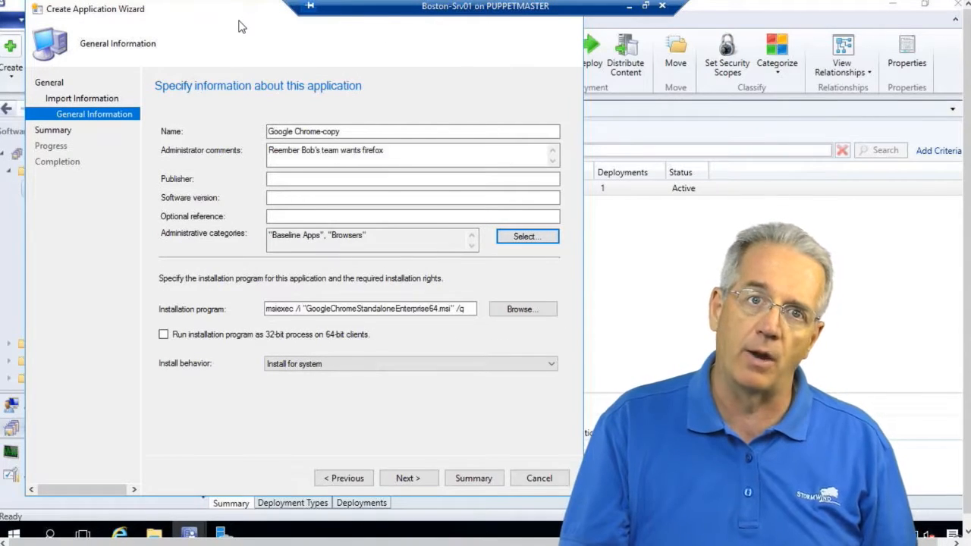
click(163, 334)
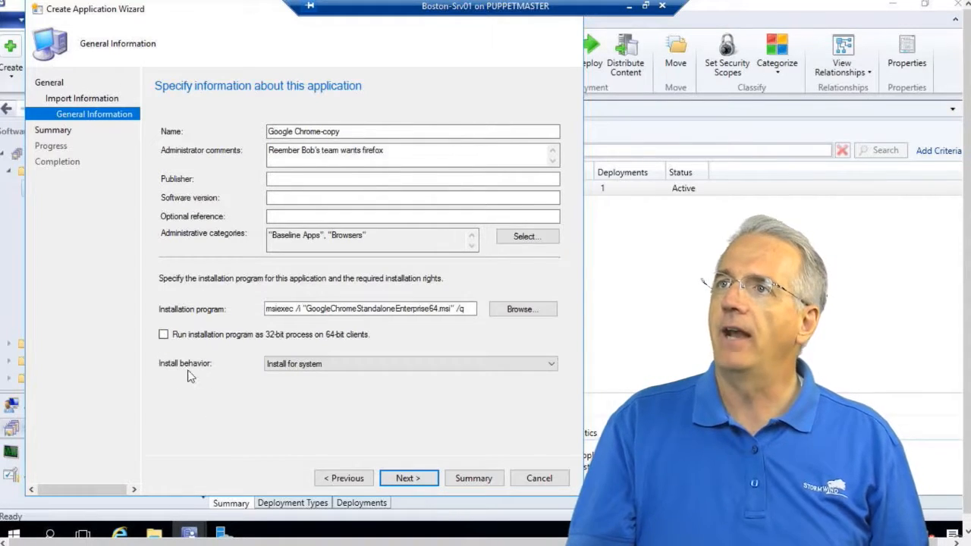
click(402, 364)
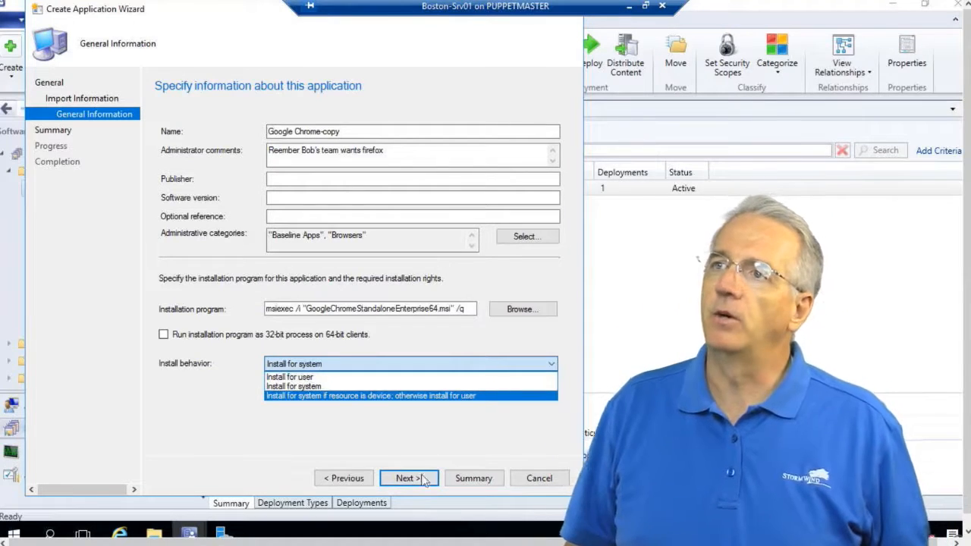
click(189, 375)
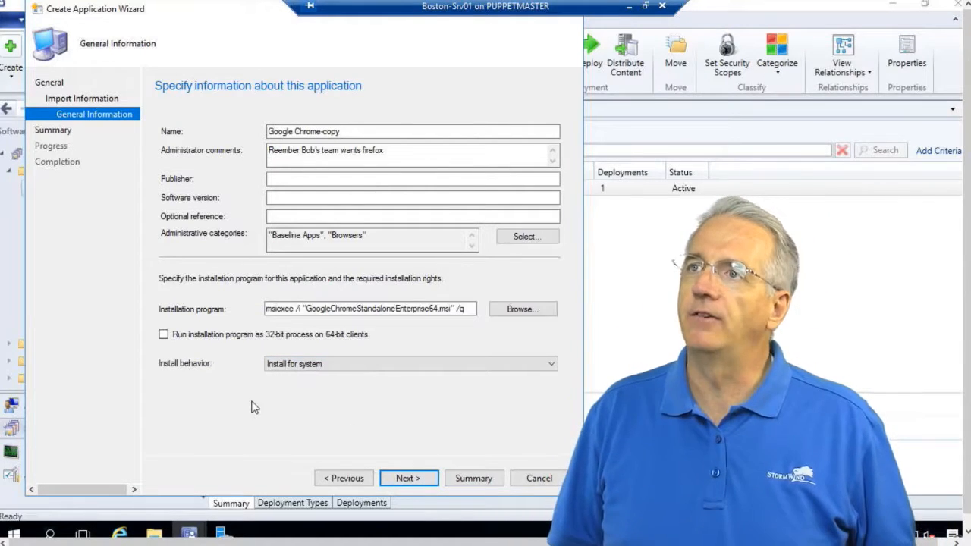
click(415, 479)
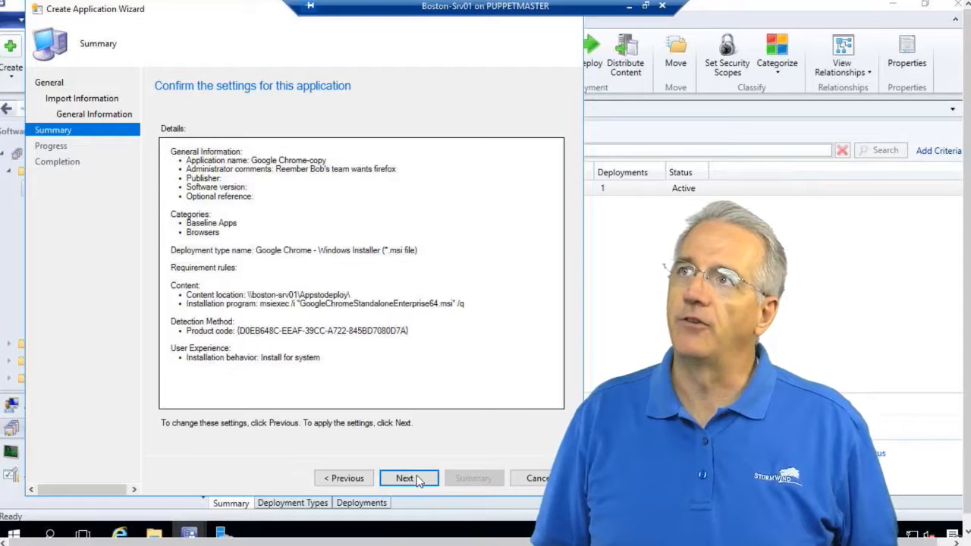
click(416, 480)
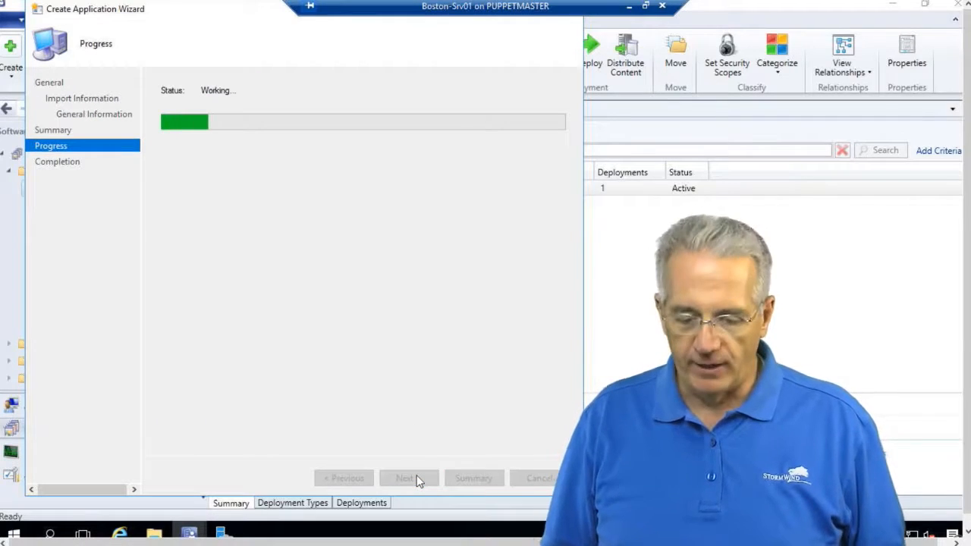